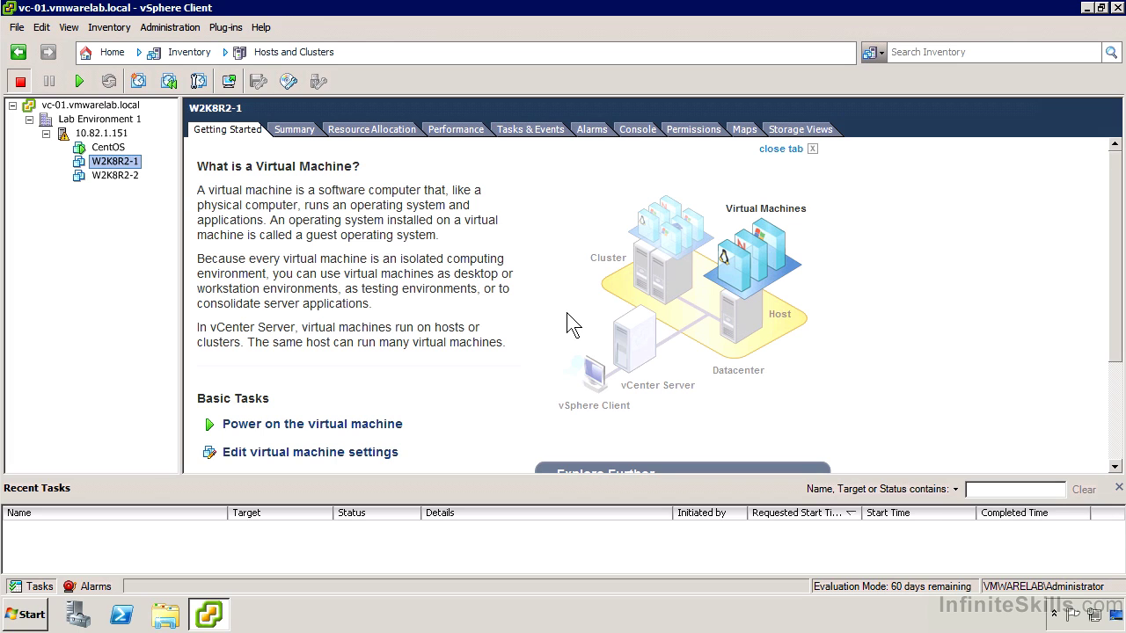
- Convert the W2K8R2-1 virtual machine into a template from its Template menu
{"action": "right_click", "coordinate": [130, 166]}
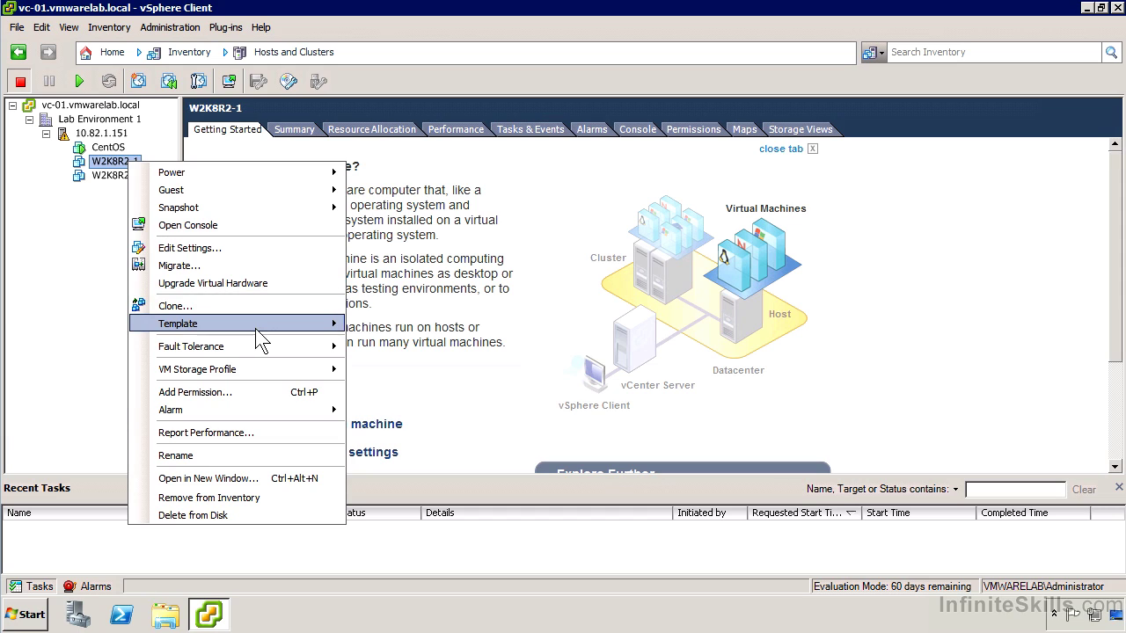
{"action": "mouse_move", "coordinate": [256, 327]}
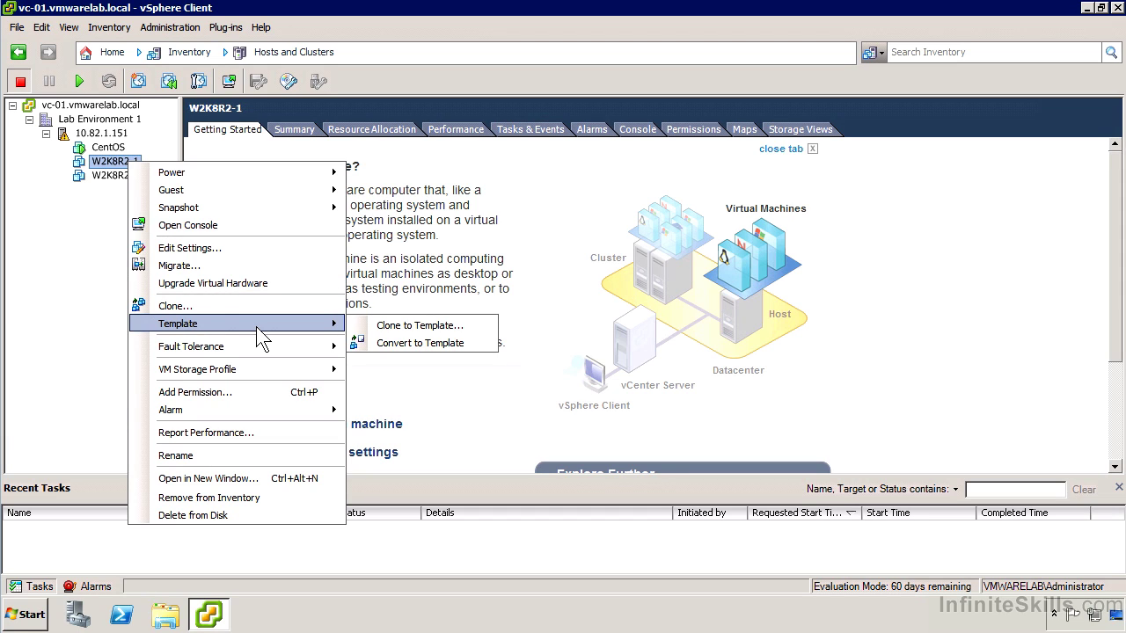
{"action": "left_click", "coordinate": [380, 344]}
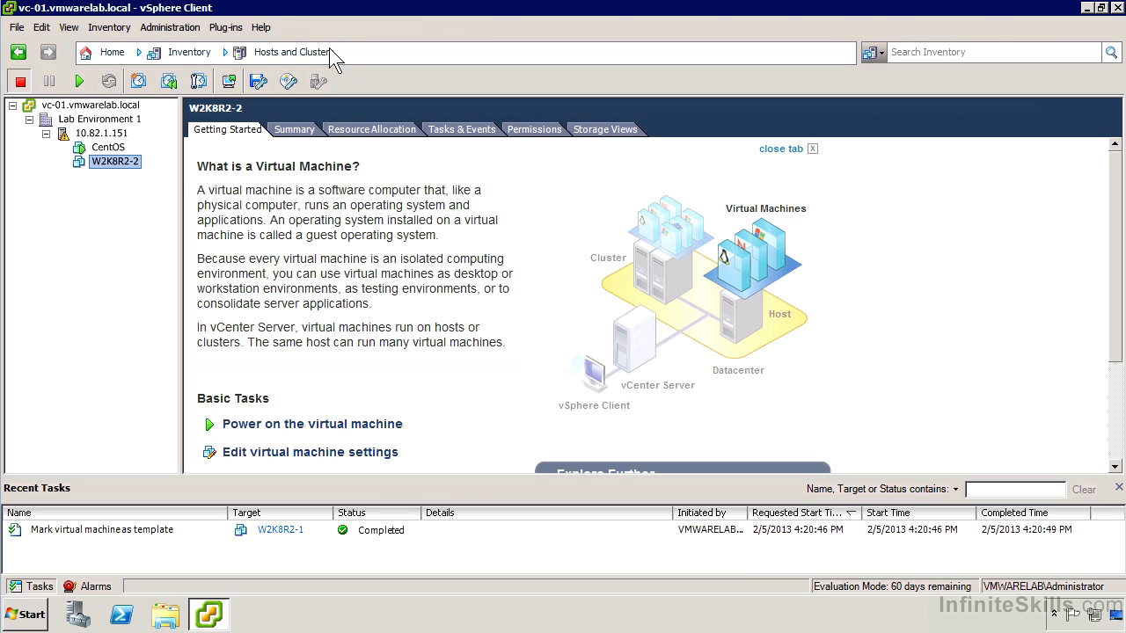
- Switch to the VMs and Templates inventory and expand vc-01 to show Lab Environment 1
{"action": "left_click", "coordinate": [188, 51]}
{"action": "mouse_move", "coordinate": [197, 76]}
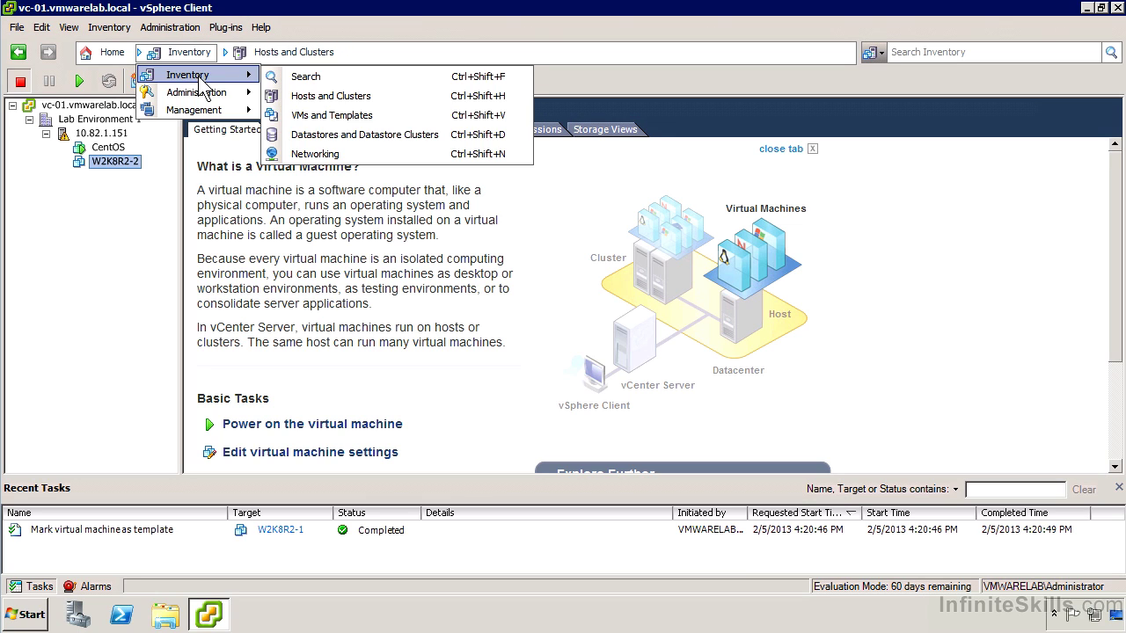
{"action": "left_click", "coordinate": [380, 123]}
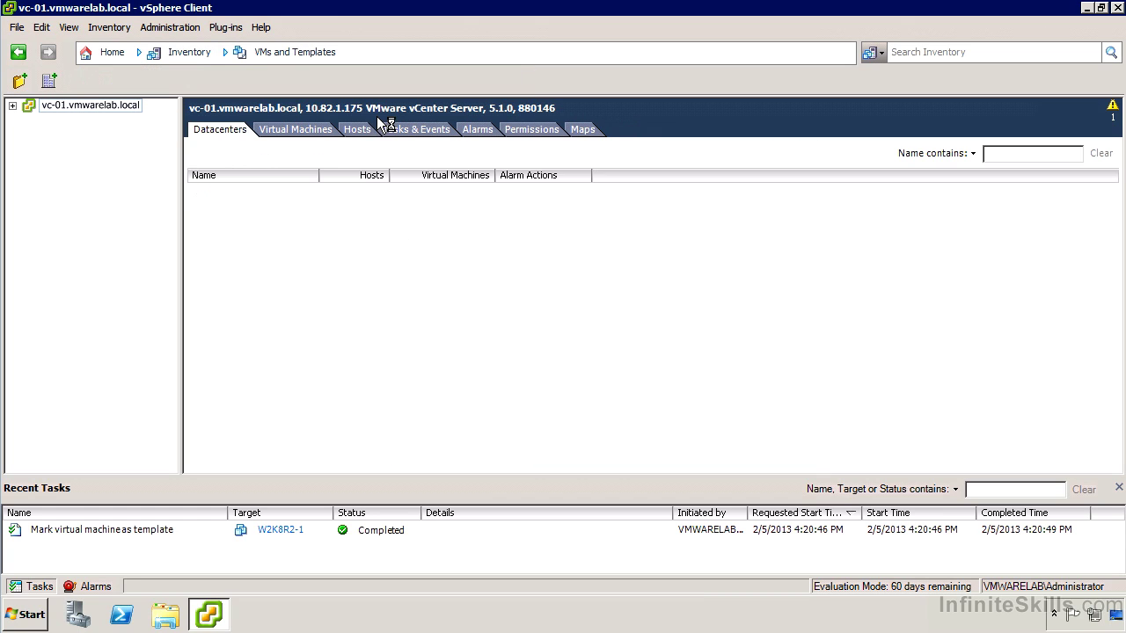
{"action": "left_click", "coordinate": [13, 106]}
{"action": "left_click", "coordinate": [27, 121]}
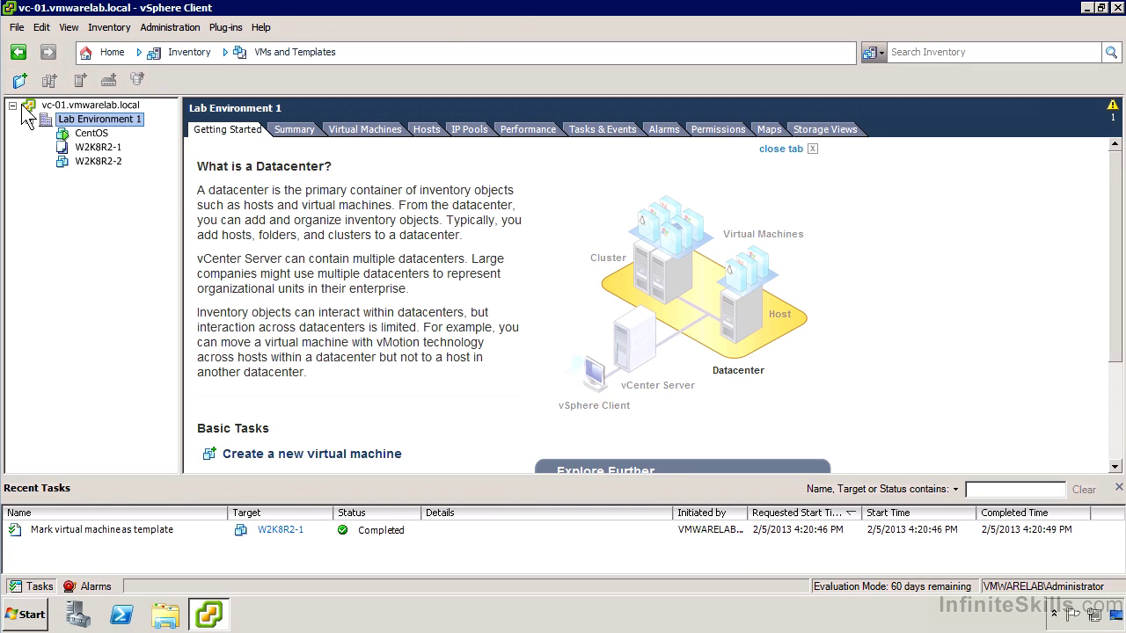
- Deploy a new VM named W2K8R2-3 from the W2K8R2-1 template into Lab Environment 1
{"action": "right_click", "coordinate": [115, 148]}
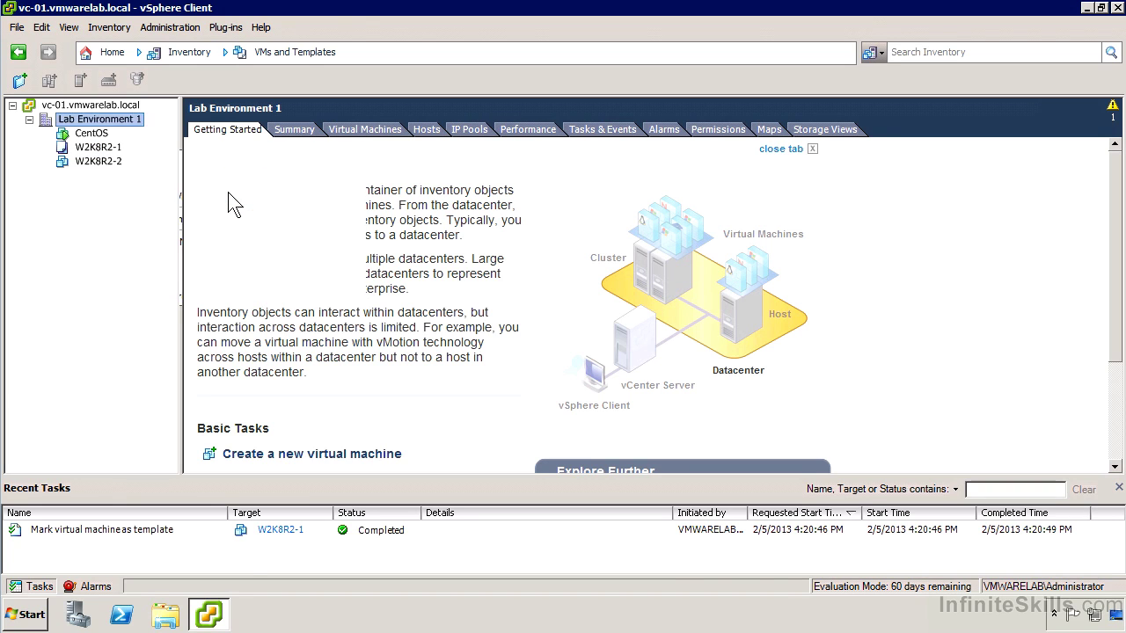
{"action": "left_click", "coordinate": [233, 196]}
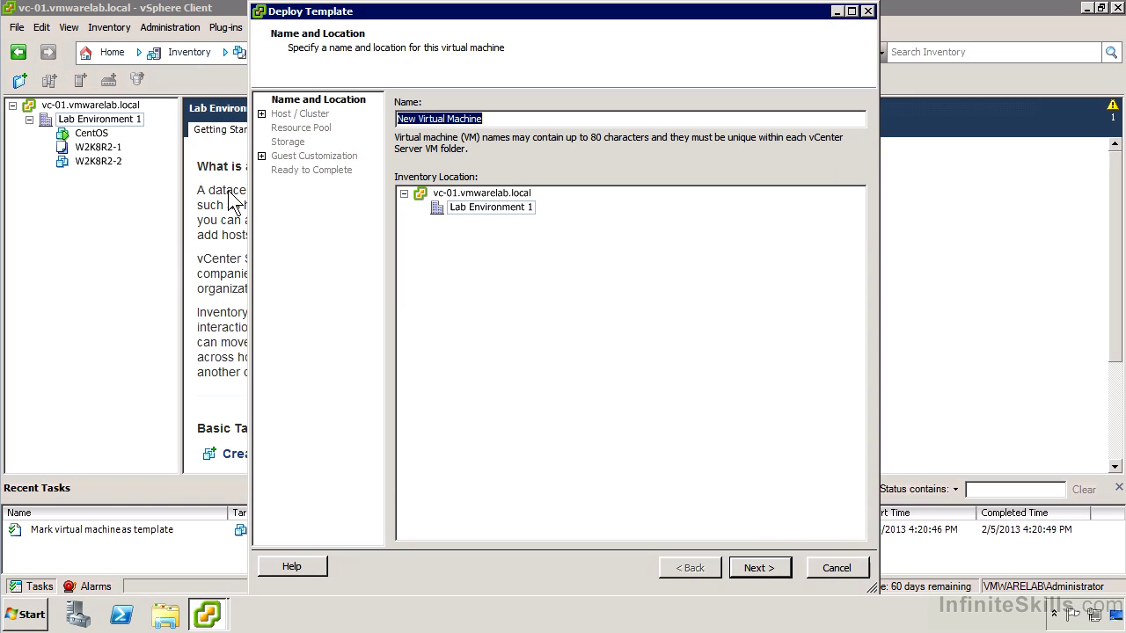
{"action": "type", "text": "W2K"}
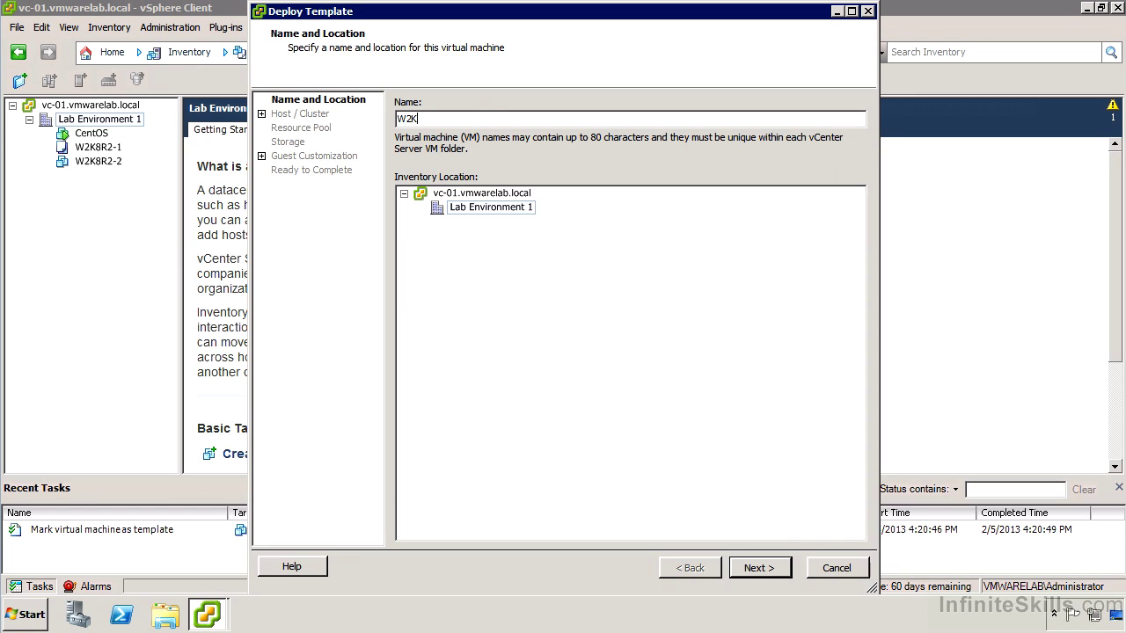
{"action": "type", "text": "8R2-3"}
{"action": "left_click", "coordinate": [517, 208]}
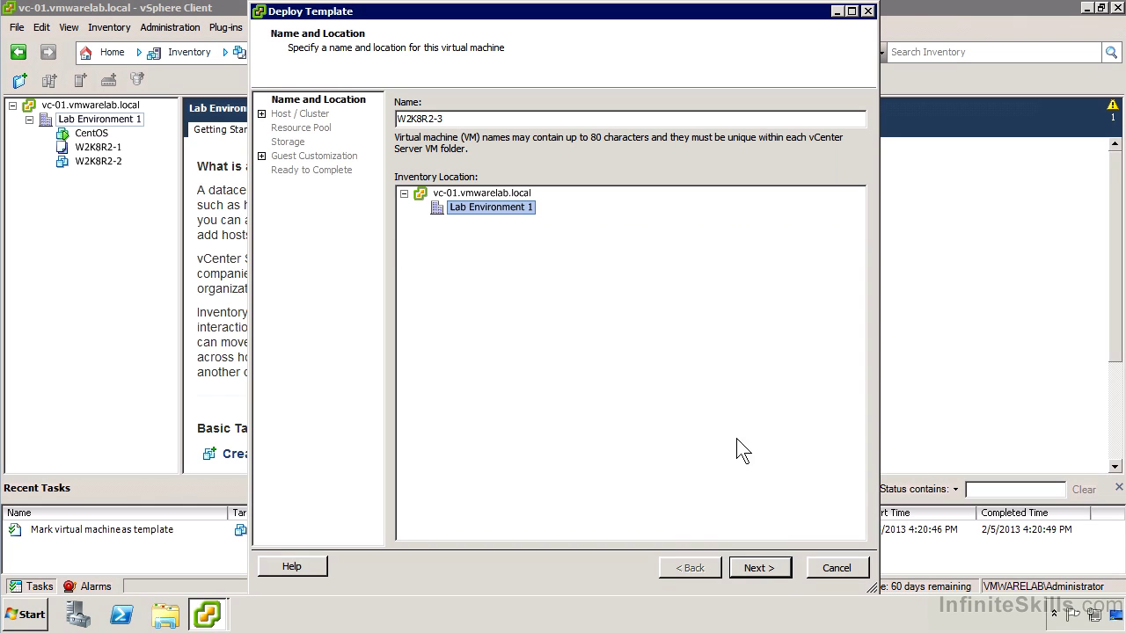
{"action": "left_click", "coordinate": [771, 571]}
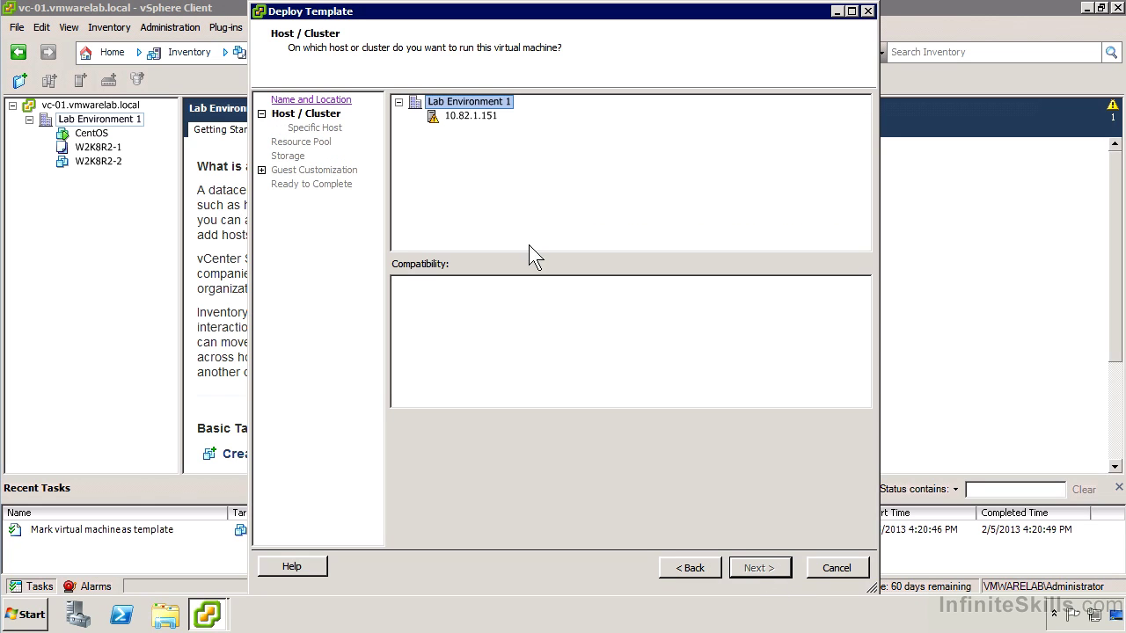
- Place the new VM on host 10.82.1.151 and continue to storage
{"action": "left_click", "coordinate": [490, 121]}
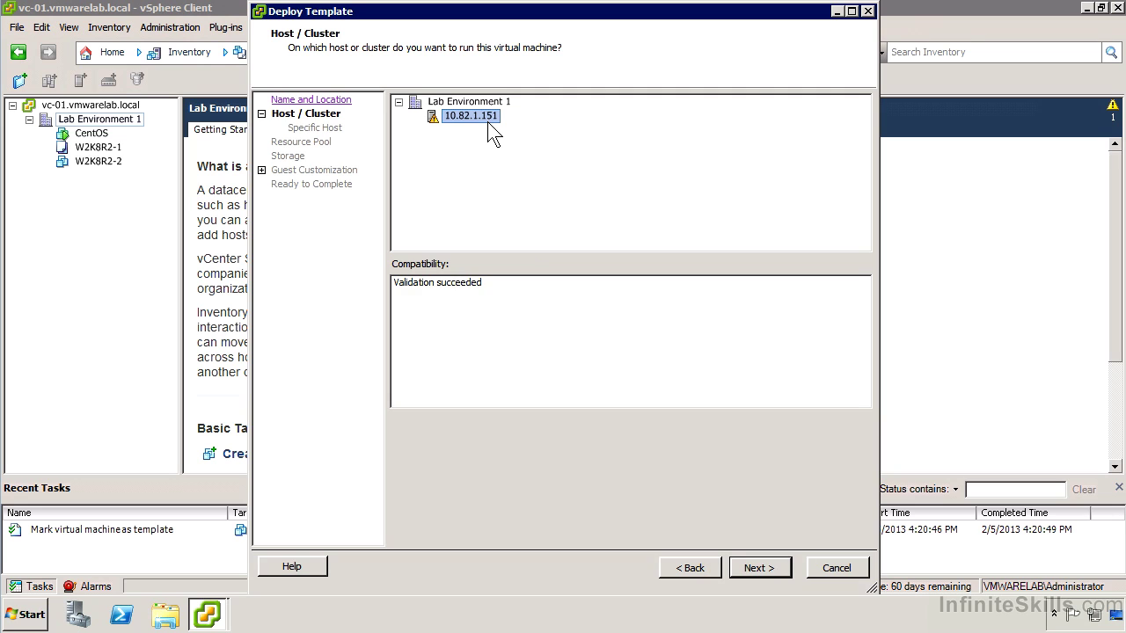
{"action": "left_click", "coordinate": [769, 570]}
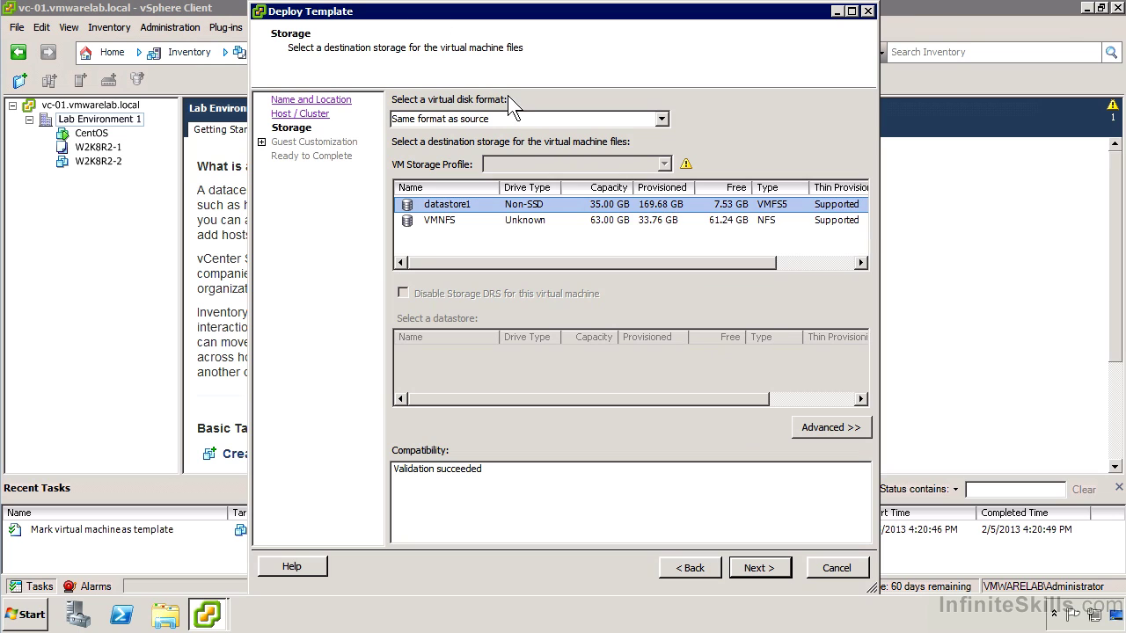
- Use Thin Provision disk format on the VMNFS datastore and show the advanced per-file storage options
{"action": "left_click", "coordinate": [519, 116]}
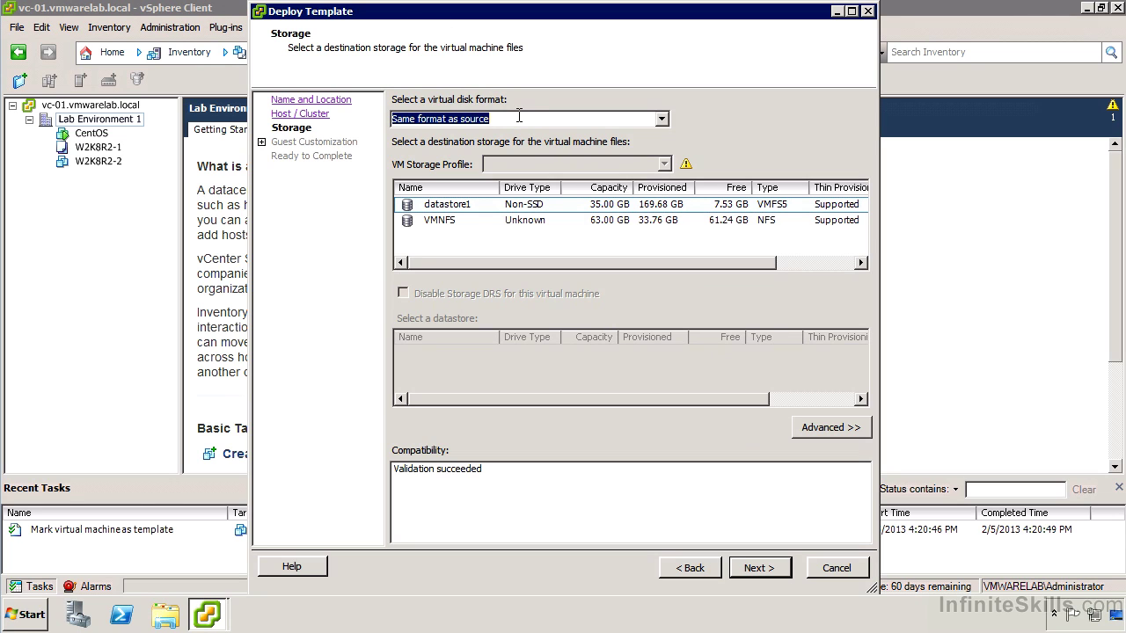
{"action": "left_click", "coordinate": [662, 119]}
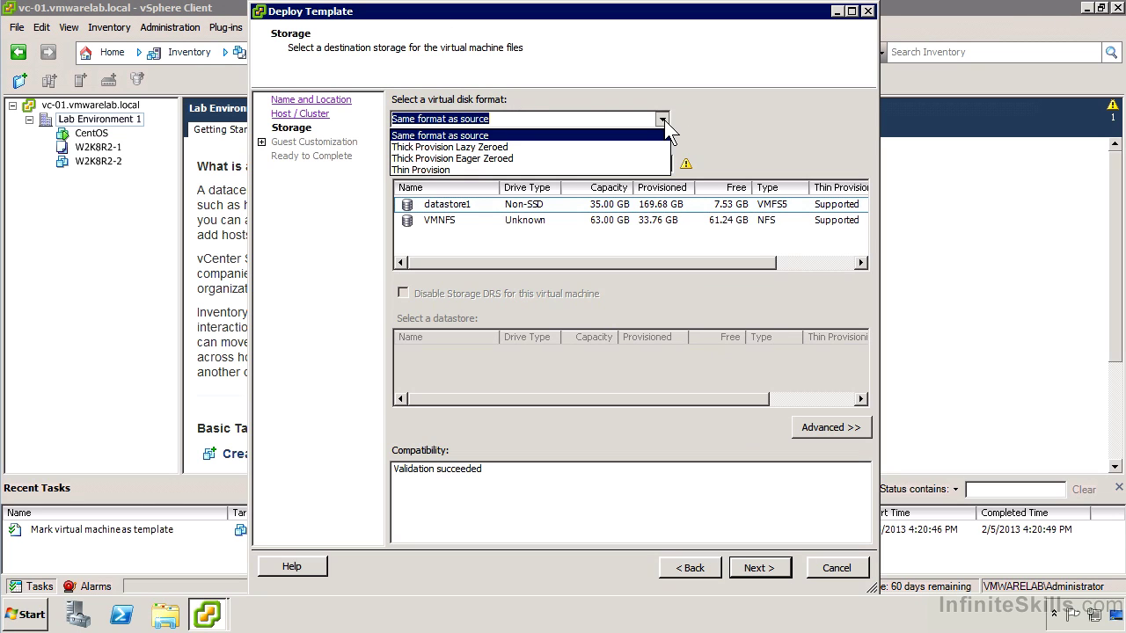
{"action": "left_click", "coordinate": [569, 170]}
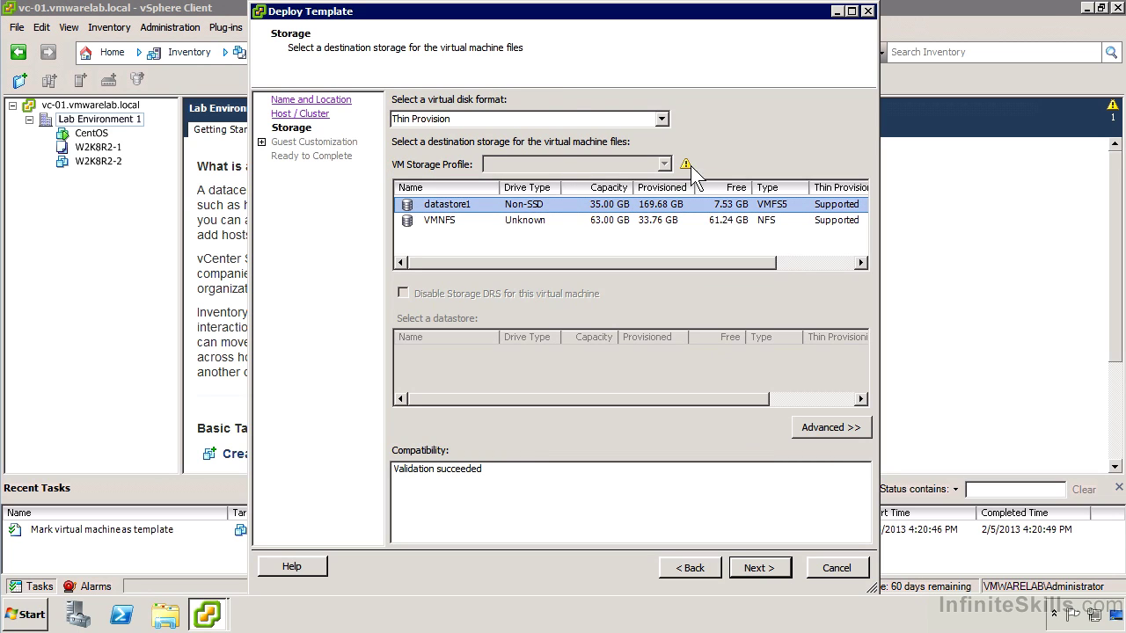
{"action": "mouse_move", "coordinate": [685, 166]}
{"action": "left_click", "coordinate": [525, 223]}
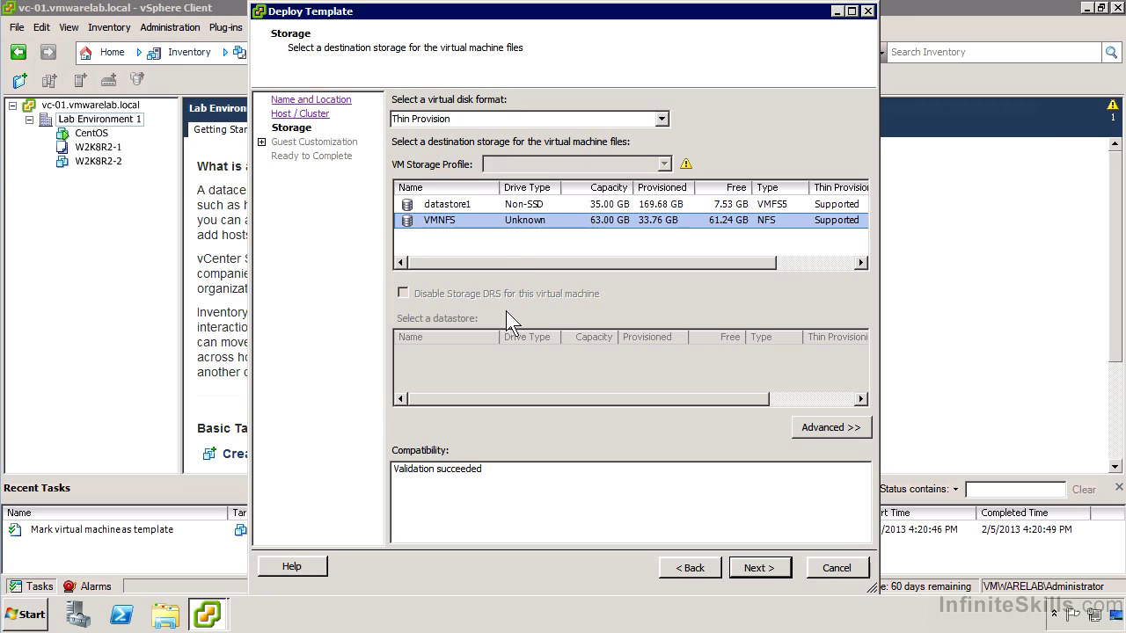
{"action": "left_click", "coordinate": [826, 427]}
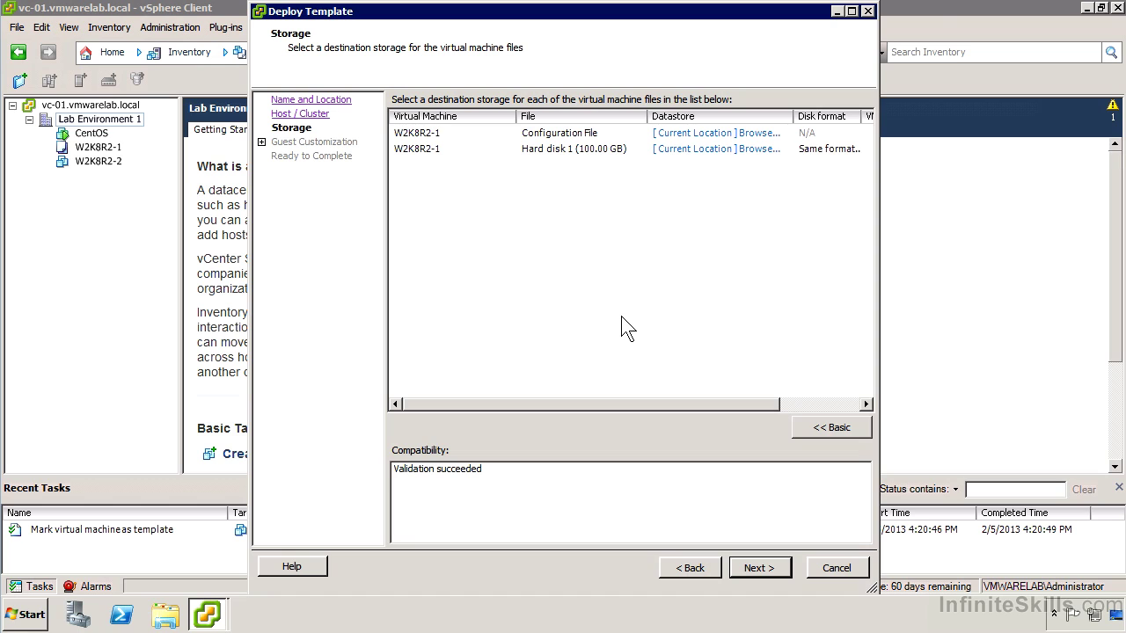
- Enable power-on after creation and choose to customize the guest with the Customization Wizard
{"action": "left_click", "coordinate": [756, 568]}
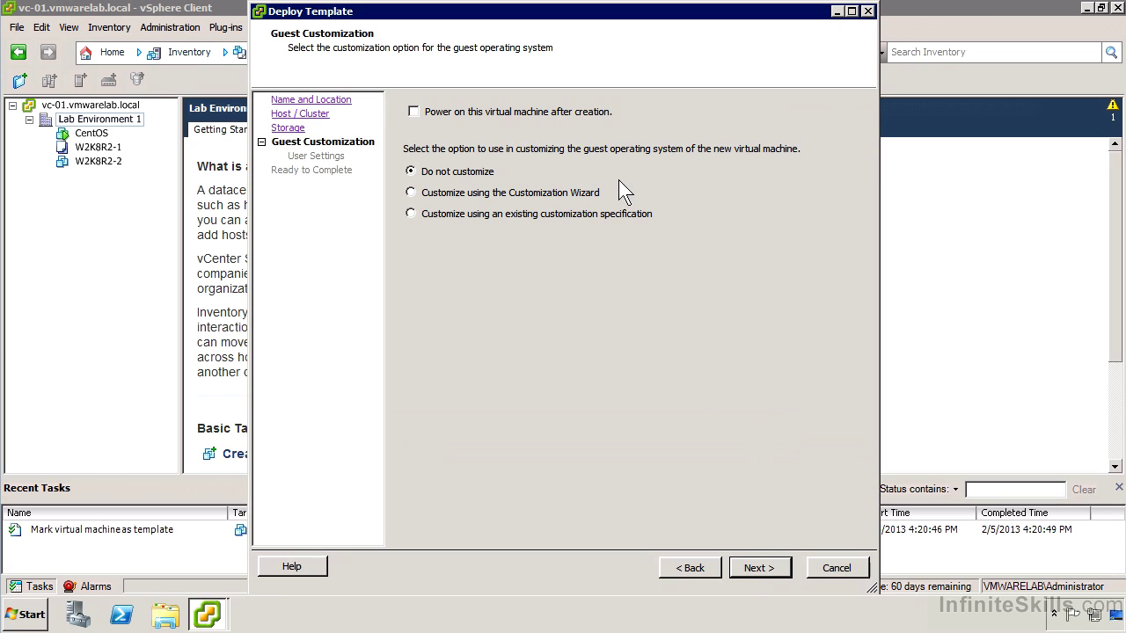
{"action": "left_click", "coordinate": [609, 115]}
{"action": "left_click", "coordinate": [564, 193]}
- Enter the owner's name and organization 'InfiniteSkills' as registration information
{"action": "left_click", "coordinate": [740, 567]}
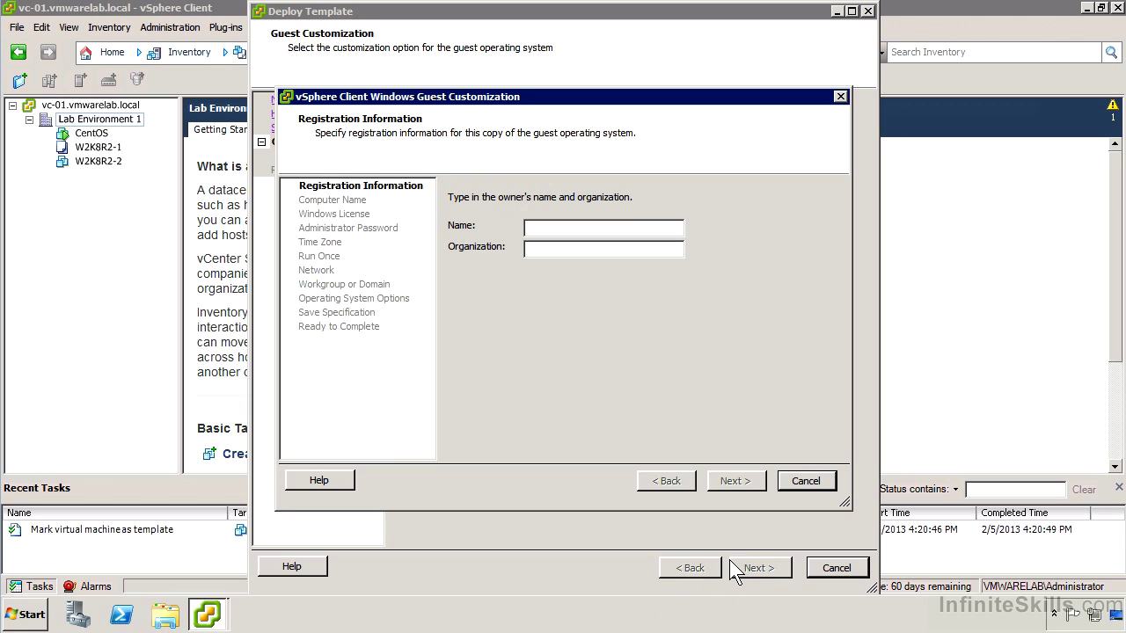
{"action": "left_click", "coordinate": [577, 231]}
{"action": "key", "text": "Tab"}
{"action": "type", "text": "InfiniteSkills"}
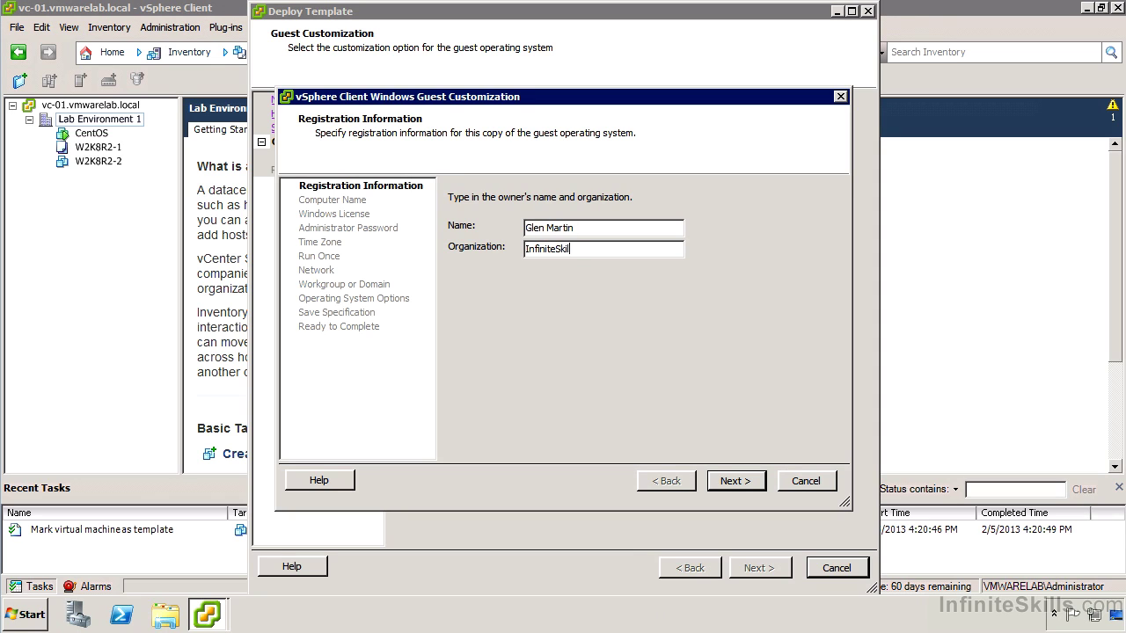
- Use the virtual machine name as the guest computer name
{"action": "left_click", "coordinate": [744, 483]}
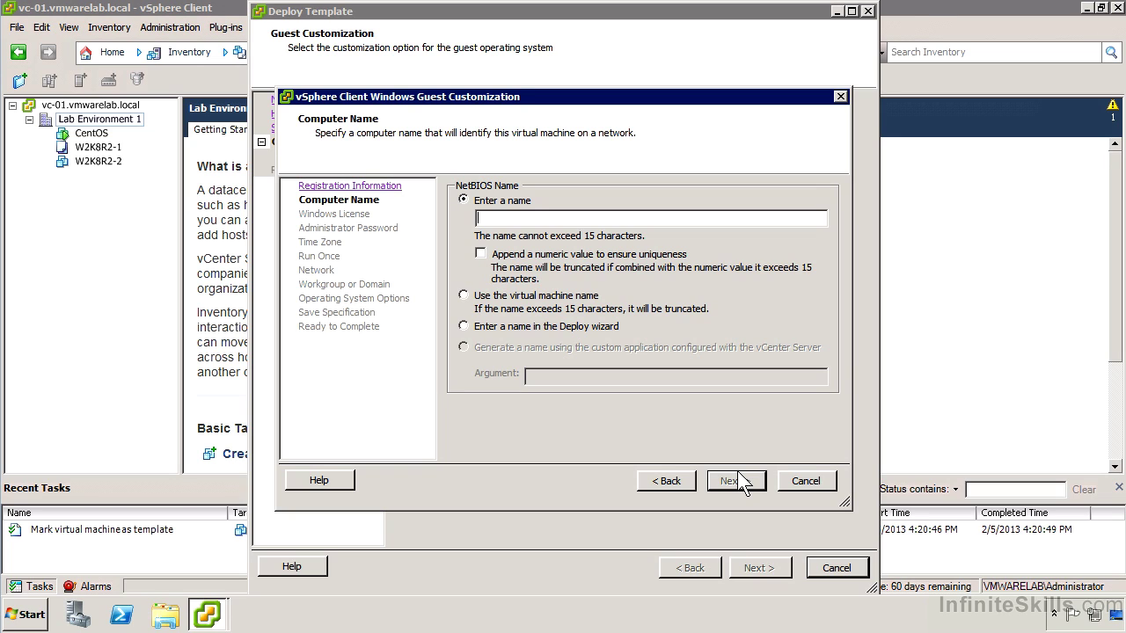
{"action": "left_click", "coordinate": [600, 303]}
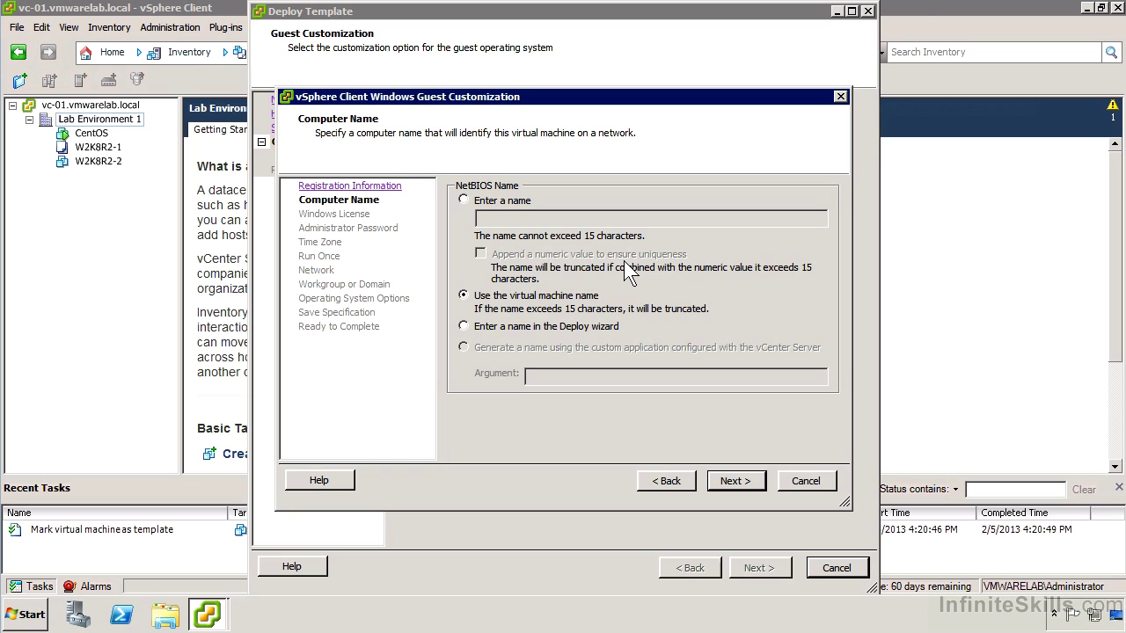
{"action": "key", "text": "Return"}
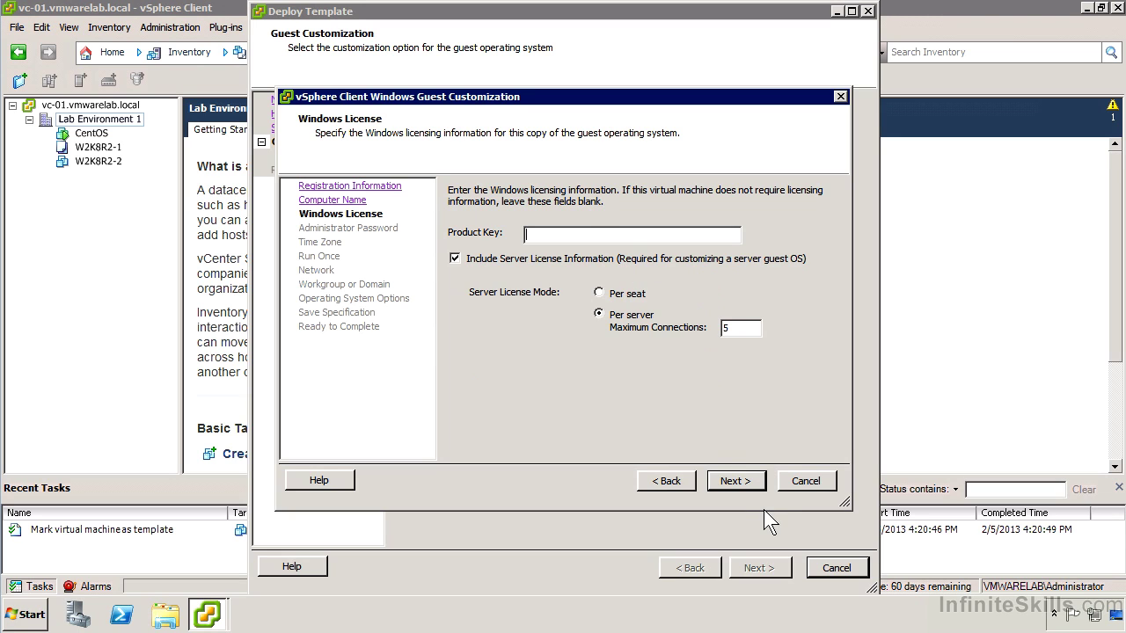
- Enter and confirm the Administrator password, keeping the default license settings
{"action": "left_click", "coordinate": [755, 484]}
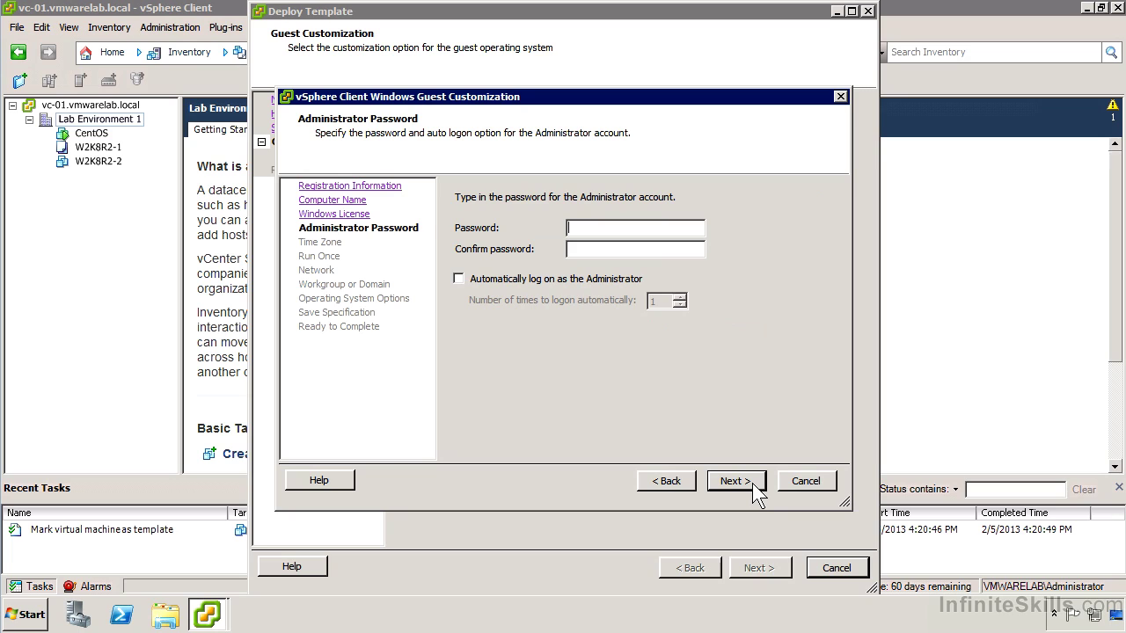
{"action": "type", "text": "****************"}
{"action": "left_click", "coordinate": [735, 481]}
- Choose the (GMT-05:00) New York time zone, skip run-once commands and keep typical network settings
{"action": "left_click", "coordinate": [724, 209]}
{"action": "left_click", "coordinate": [685, 236]}
{"action": "left_click", "coordinate": [724, 485]}
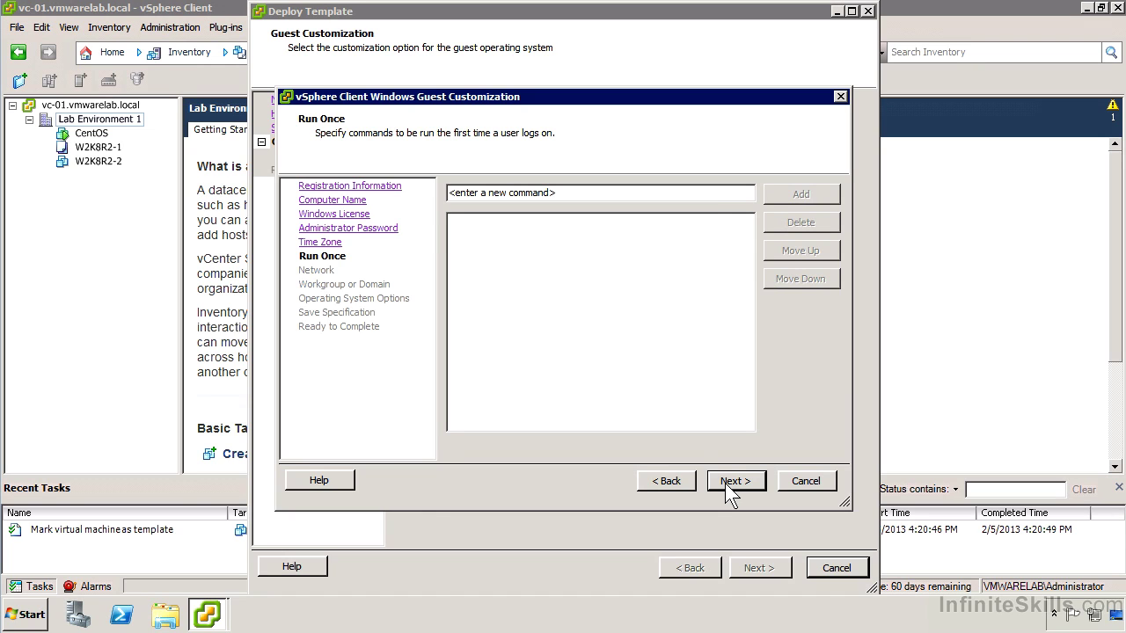
{"action": "left_click", "coordinate": [725, 483]}
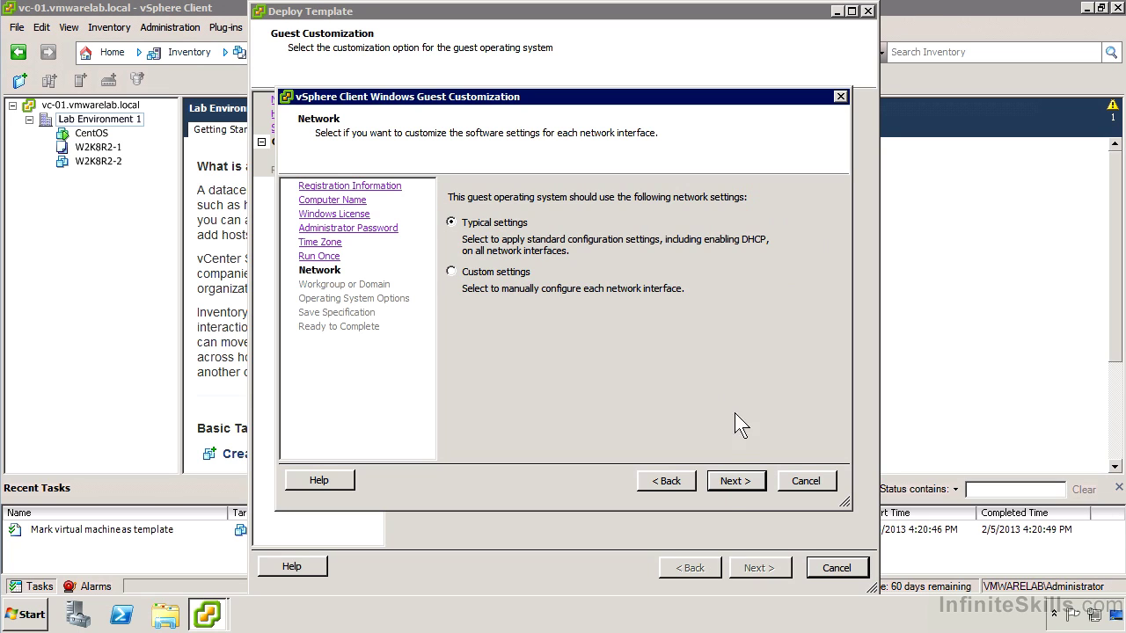
{"action": "left_click", "coordinate": [727, 483]}
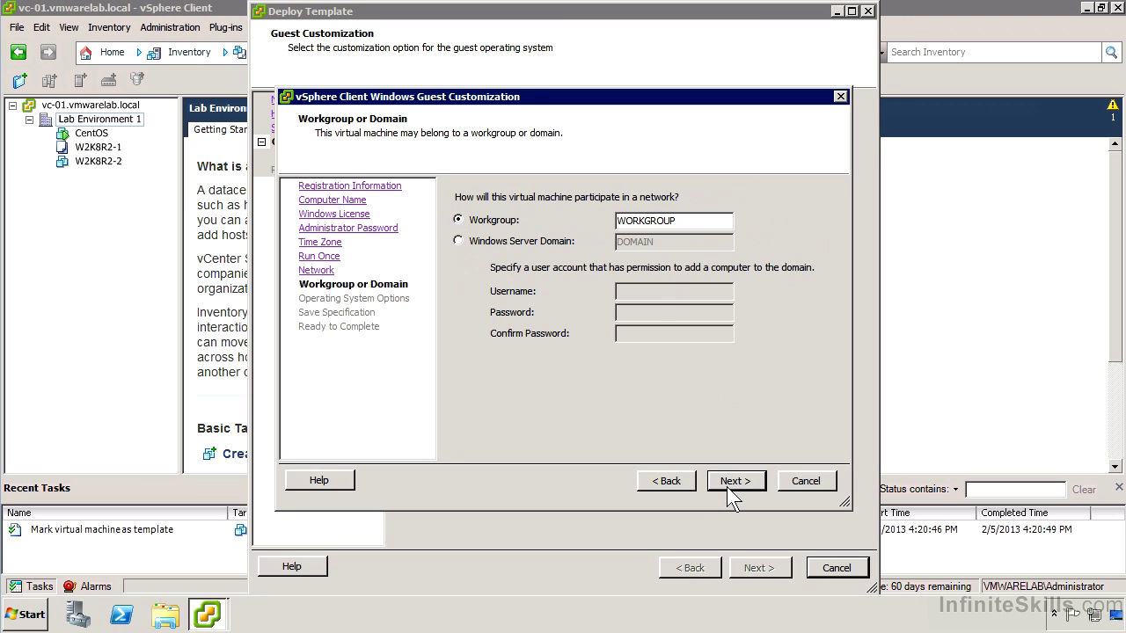
- Join the guest to the vmwarelab.local Windows domain and keep new SID generation
{"action": "left_click", "coordinate": [533, 241]}
{"action": "double_click", "coordinate": [684, 247]}
{"action": "type", "text": "vmwarelab.local"}
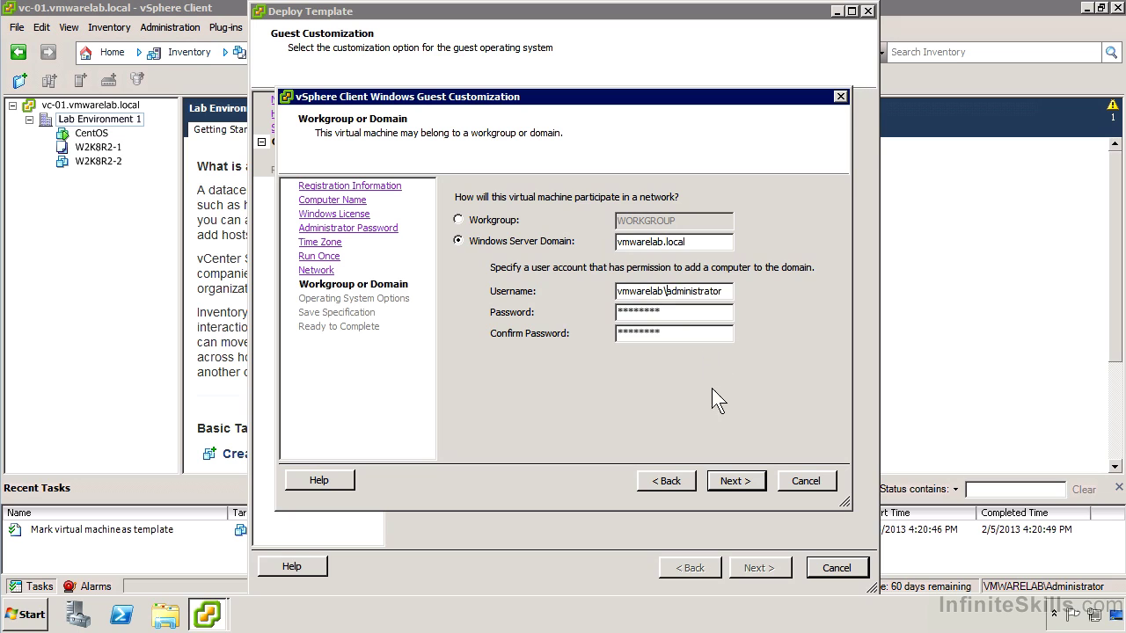
{"action": "left_click", "coordinate": [718, 478]}
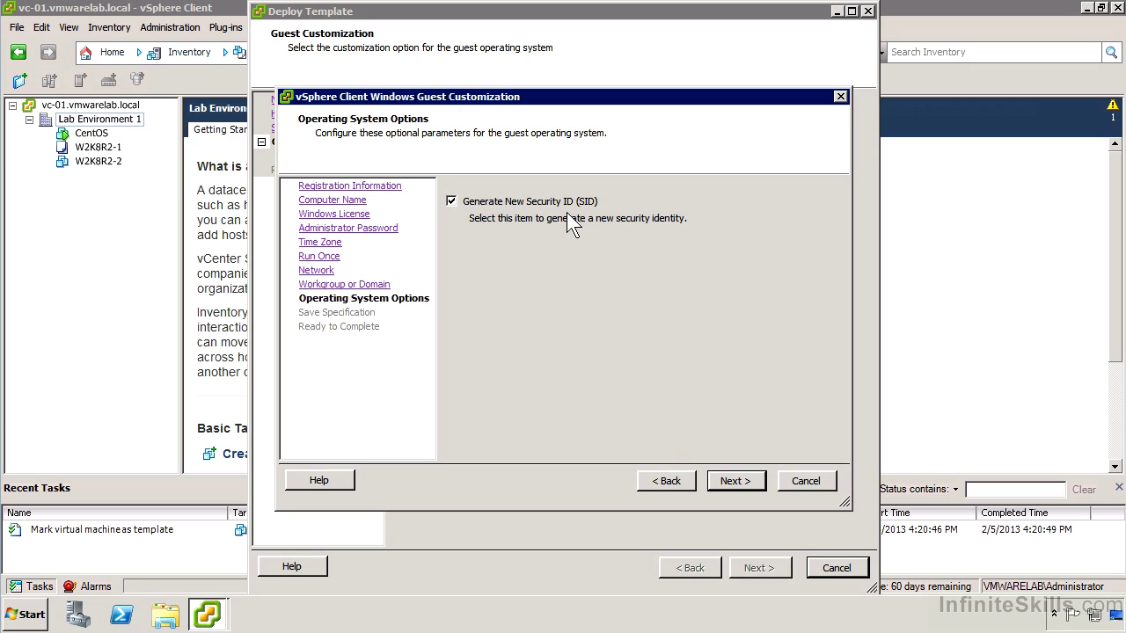
{"action": "left_click", "coordinate": [722, 481]}
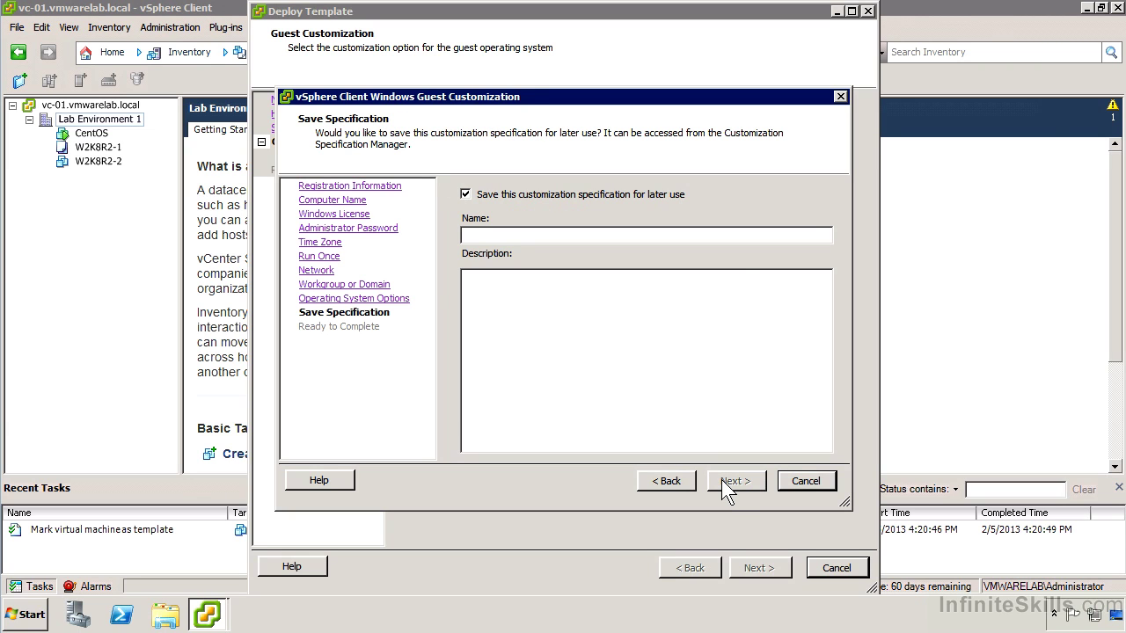
- Save the specification as 'Typical Windows 2008 Settings' and finish deploying W2K8R2-3
{"action": "left_click", "coordinate": [741, 237]}
{"action": "type", "text": "Typical Windows 2008 Settings"}
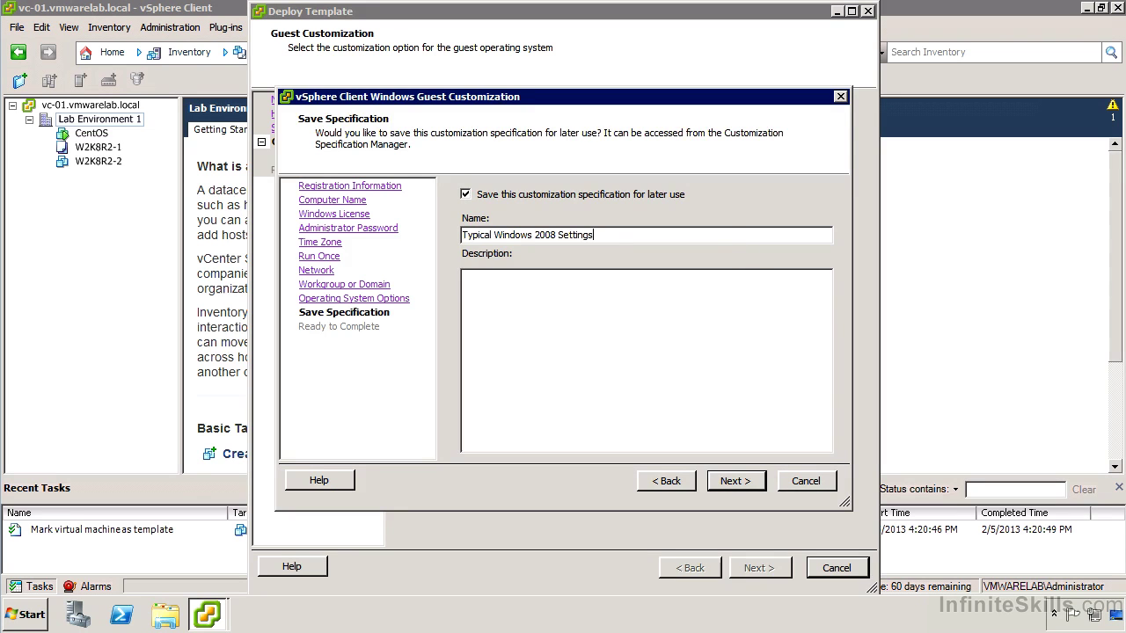
{"action": "key", "text": "Return"}
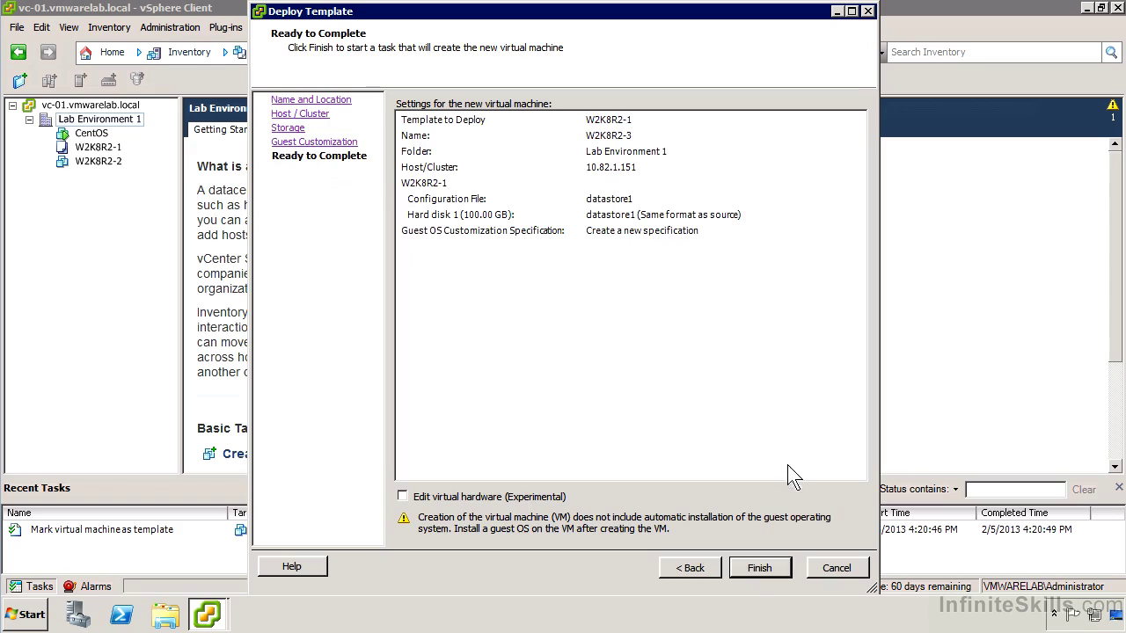
{"action": "left_click", "coordinate": [745, 571]}
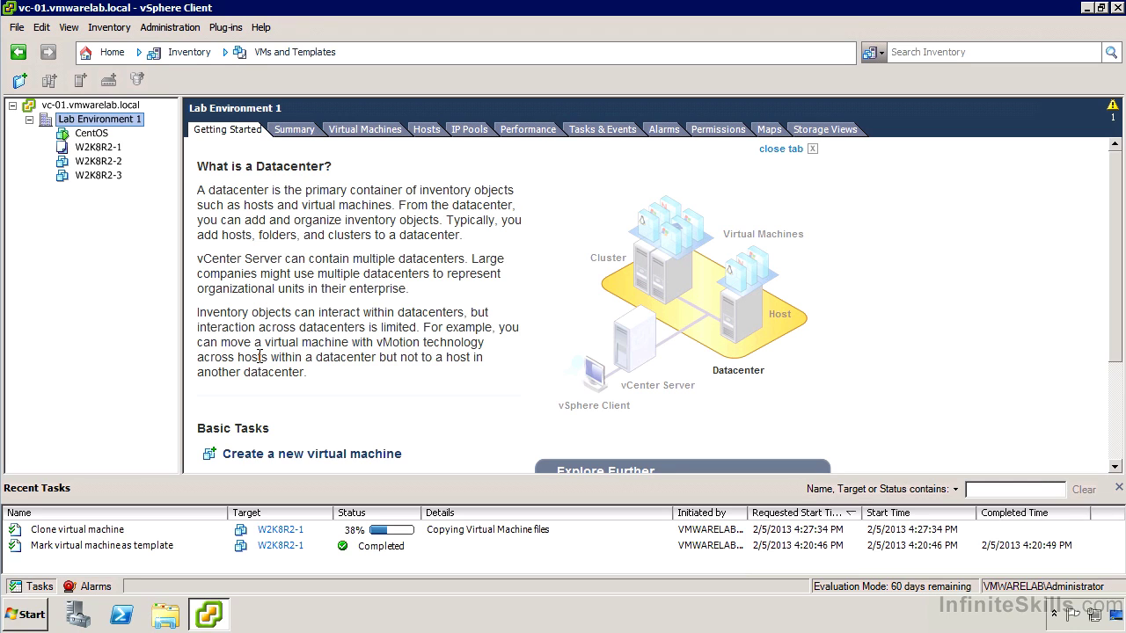
- Deploy a new VM named W2K8R2-4 from the W2K8R2-1 template onto host 10.82.1.151
{"action": "right_click", "coordinate": [111, 149]}
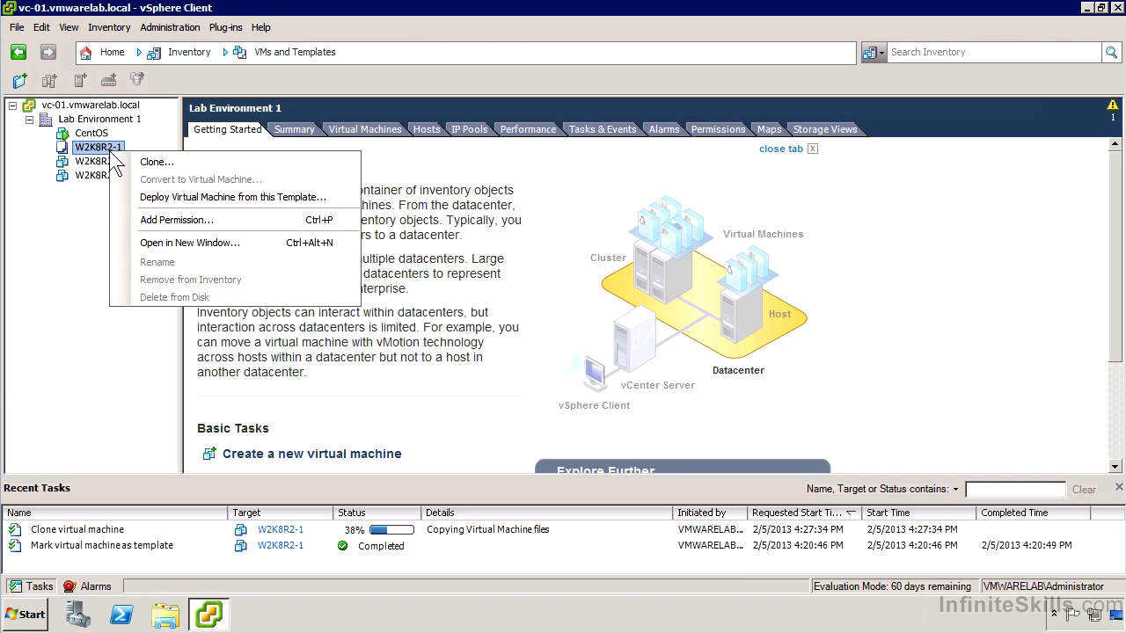
{"action": "left_click", "coordinate": [239, 189]}
{"action": "type", "text": "W2K8R2-4"}
{"action": "key", "text": "Return"}
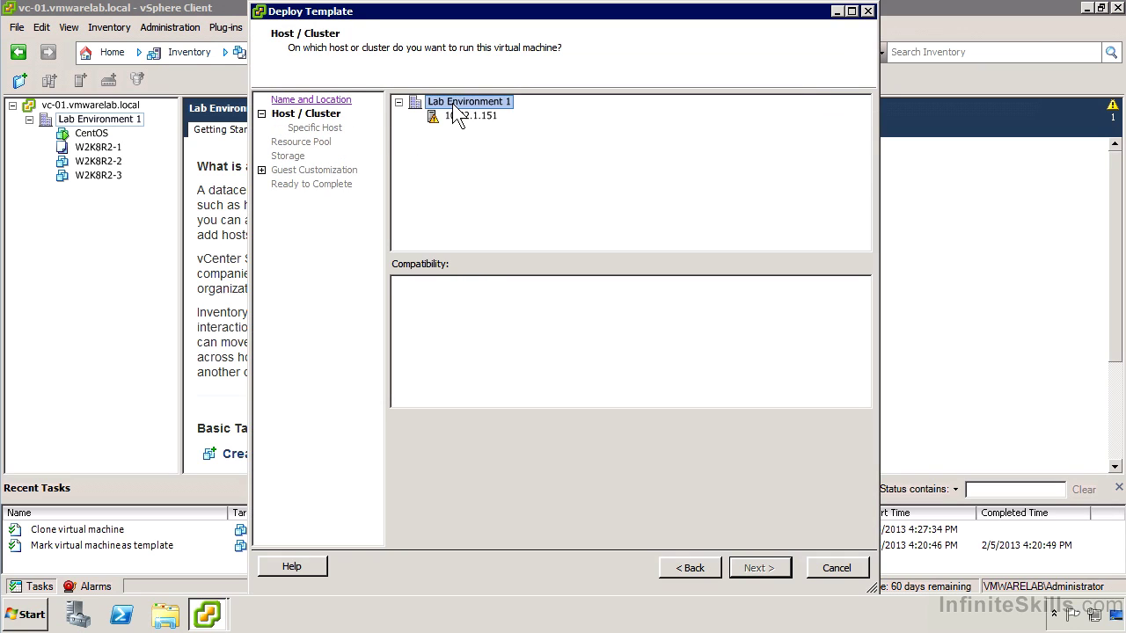
{"action": "left_click", "coordinate": [464, 118]}
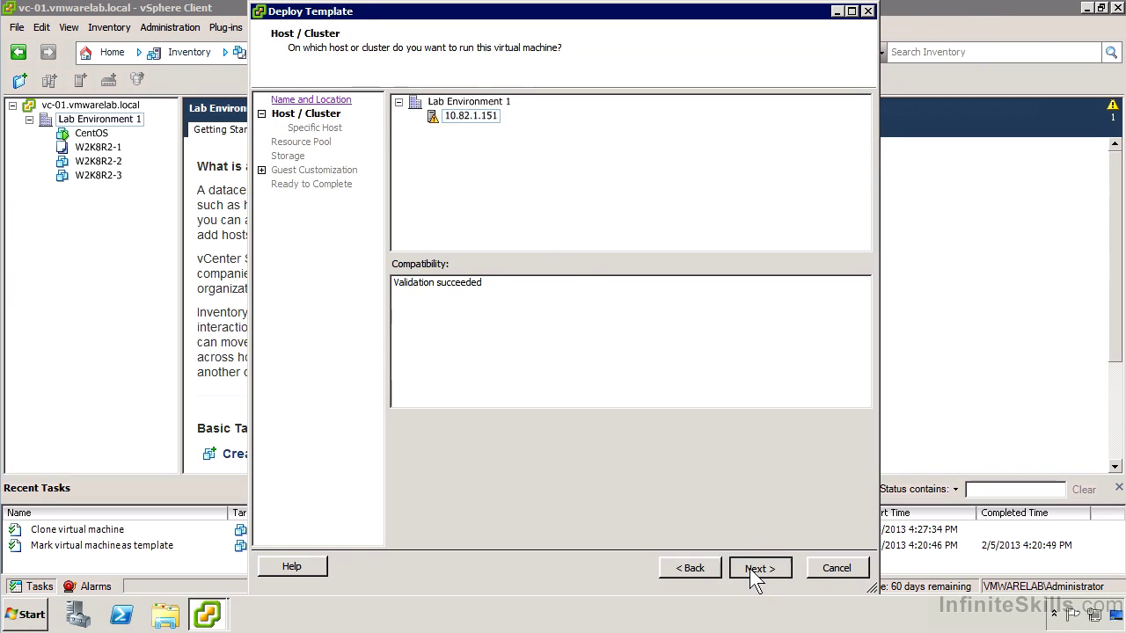
- Store W2K8R2-4 on the VMNFS datastore
{"action": "left_click", "coordinate": [753, 570]}
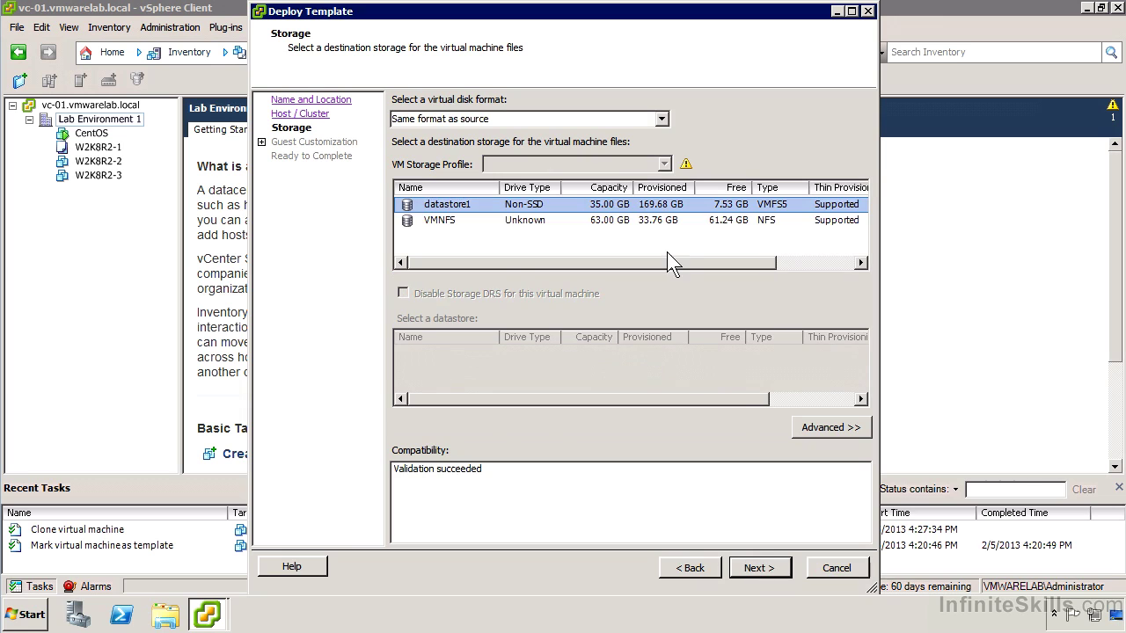
{"action": "left_click", "coordinate": [676, 223]}
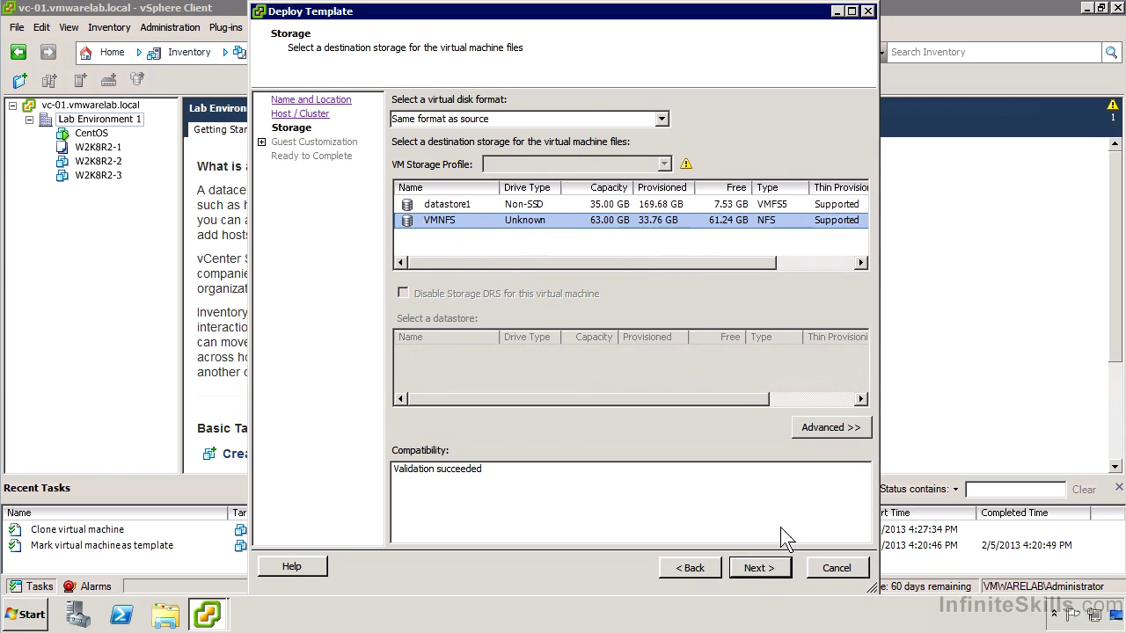
{"action": "left_click", "coordinate": [774, 569]}
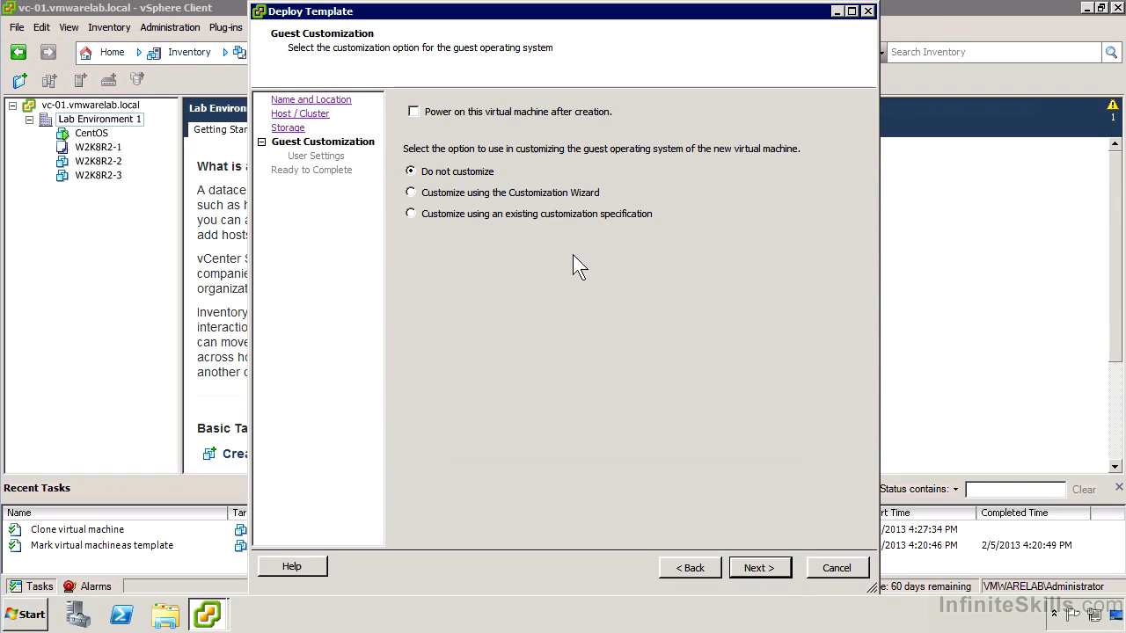
- Apply the existing 'Typical Windows 2008 Settings' customization specification to W2K8R2-4 and finish the deployment
{"action": "left_click", "coordinate": [530, 213]}
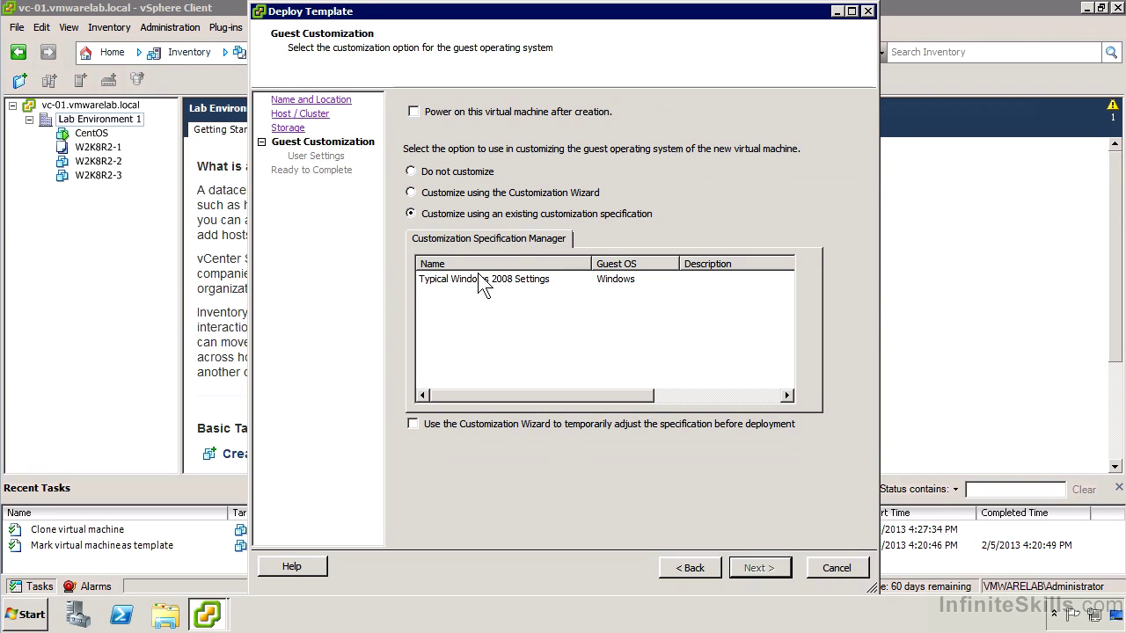
{"action": "left_click", "coordinate": [490, 287]}
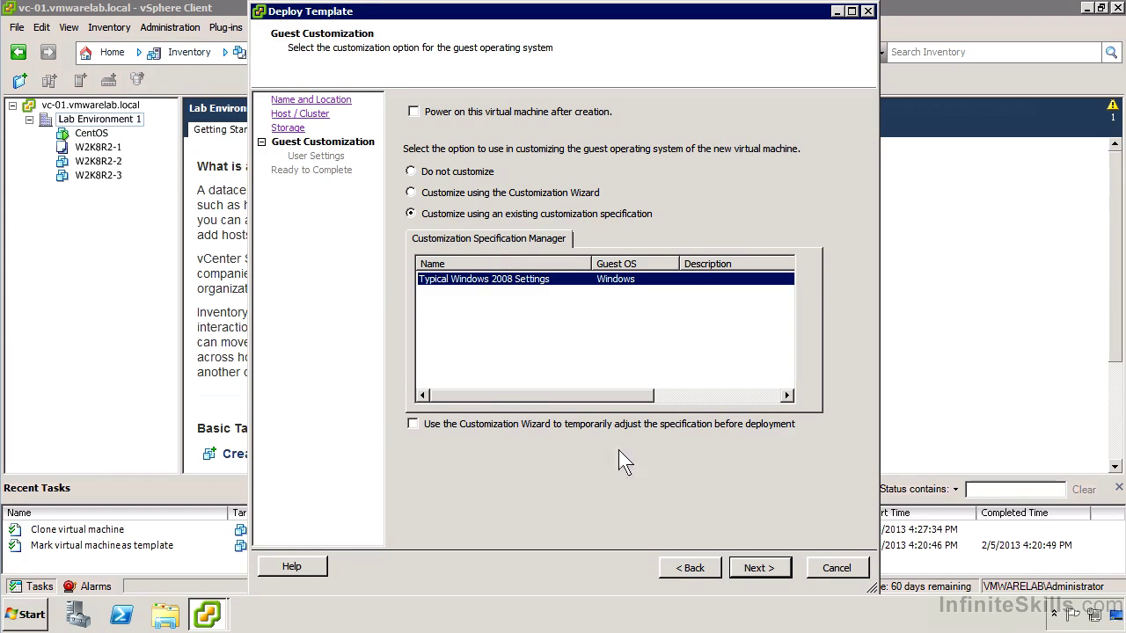
{"action": "left_click", "coordinate": [753, 560]}
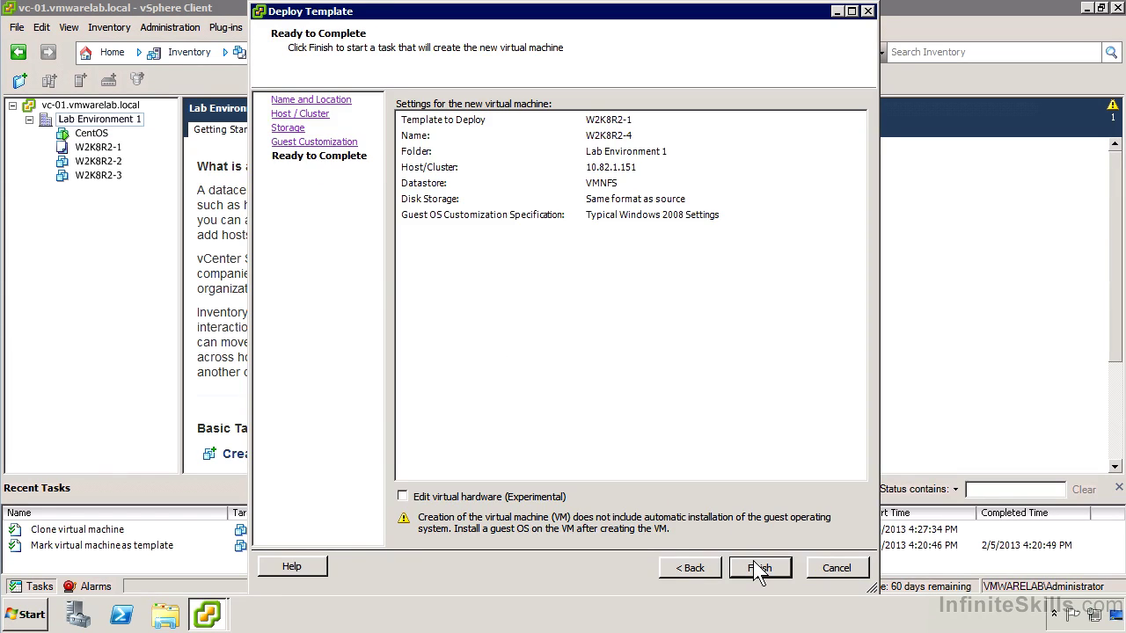
{"action": "left_click", "coordinate": [753, 560]}
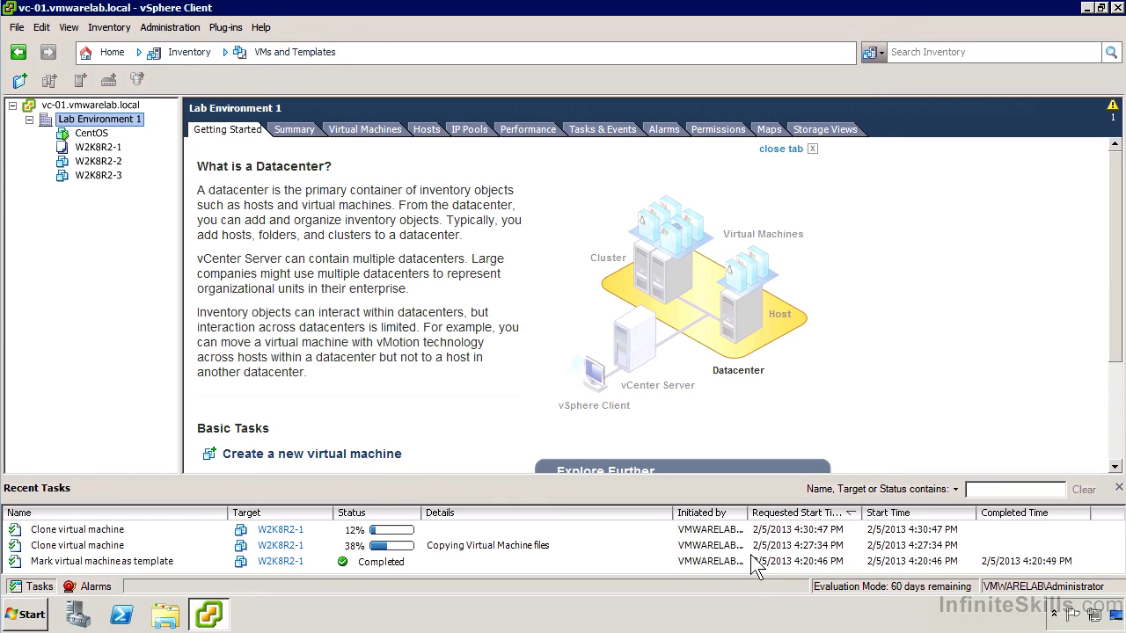